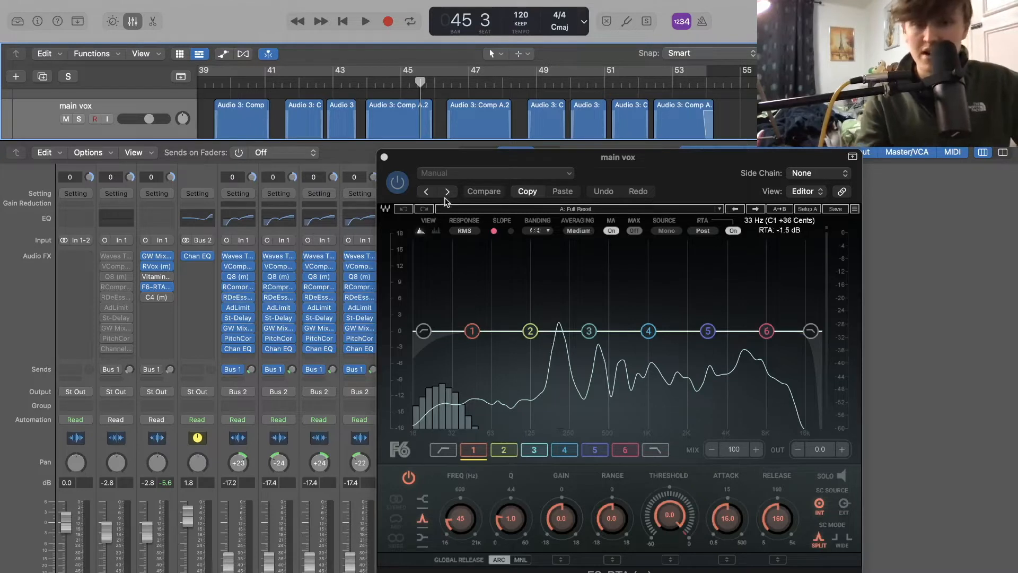
# Step: Place F6 band 2 on the main vox at 218 Hz, with range -5.2 dB and threshold -30 dB, checking it during playback
pyautogui.moveTo(530, 331); pyautogui.dragTo(558, 331)
pyautogui.moveTo(670, 515); pyautogui.dragTo(611, 531)
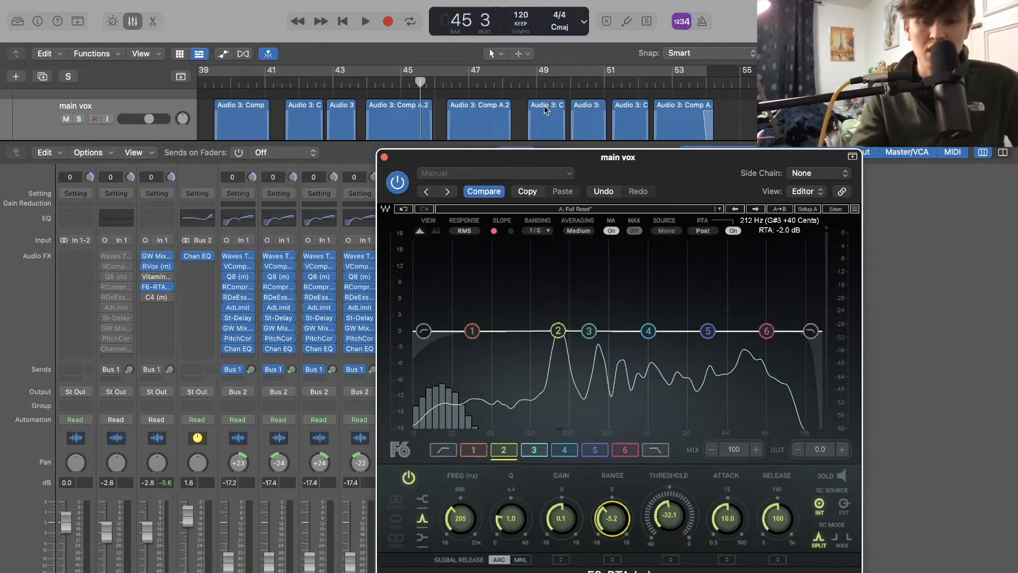
pyautogui.press('space')
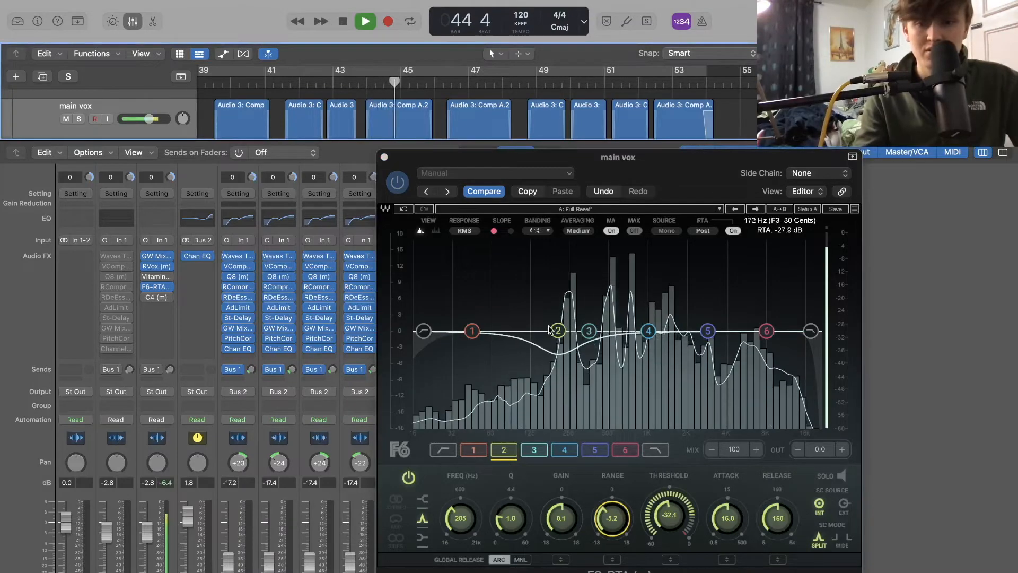
pyautogui.moveTo(558, 334); pyautogui.dragTo(562, 337)
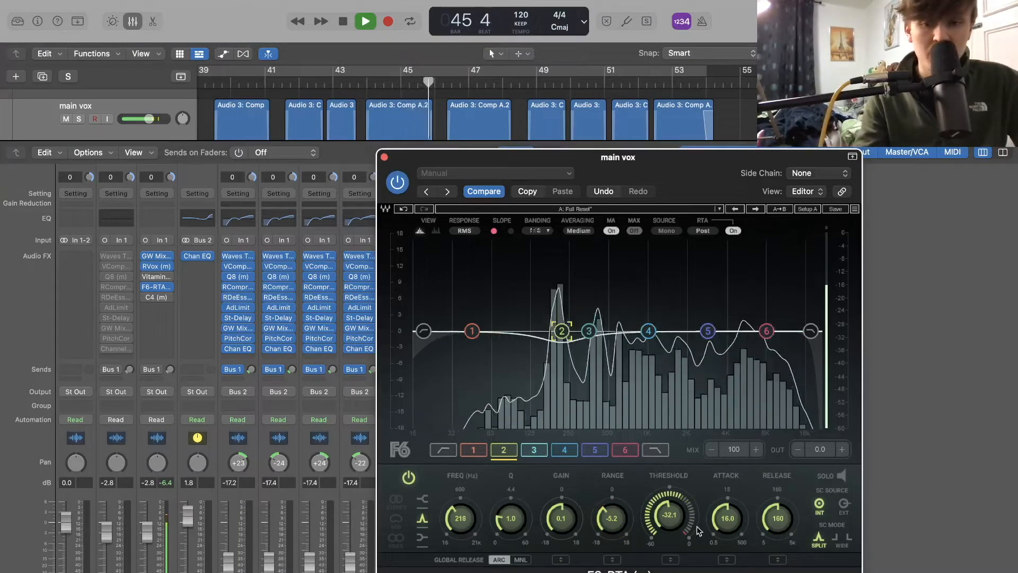
pyautogui.keyDown('alt'); pyautogui.click(669, 514); pyautogui.keyUp('alt')
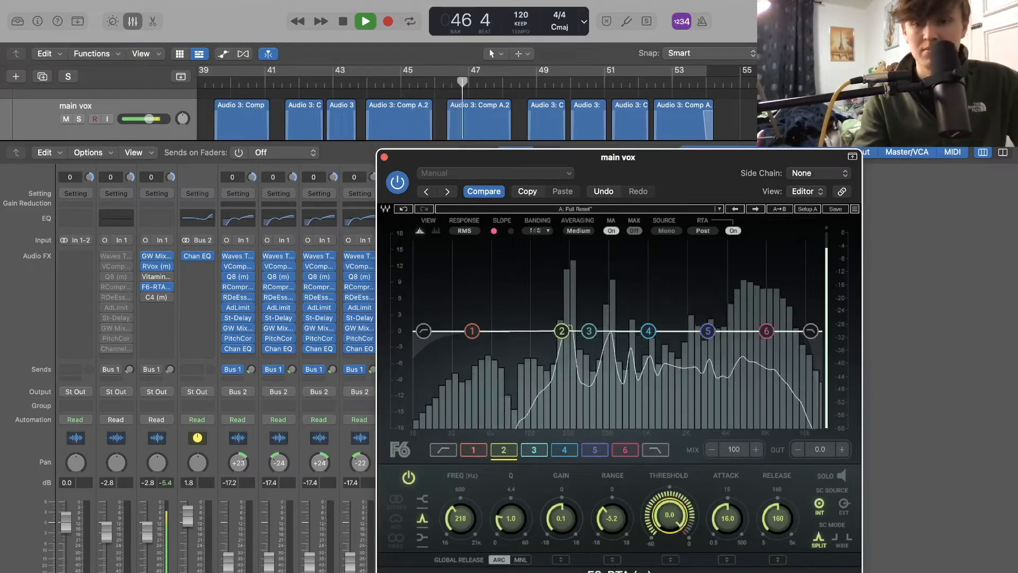
pyautogui.moveTo(669, 515)
pyautogui.mouseDown()
pyautogui.moveTo(669, 552)
pyautogui.moveTo(666, 527)
pyautogui.mouseUp()
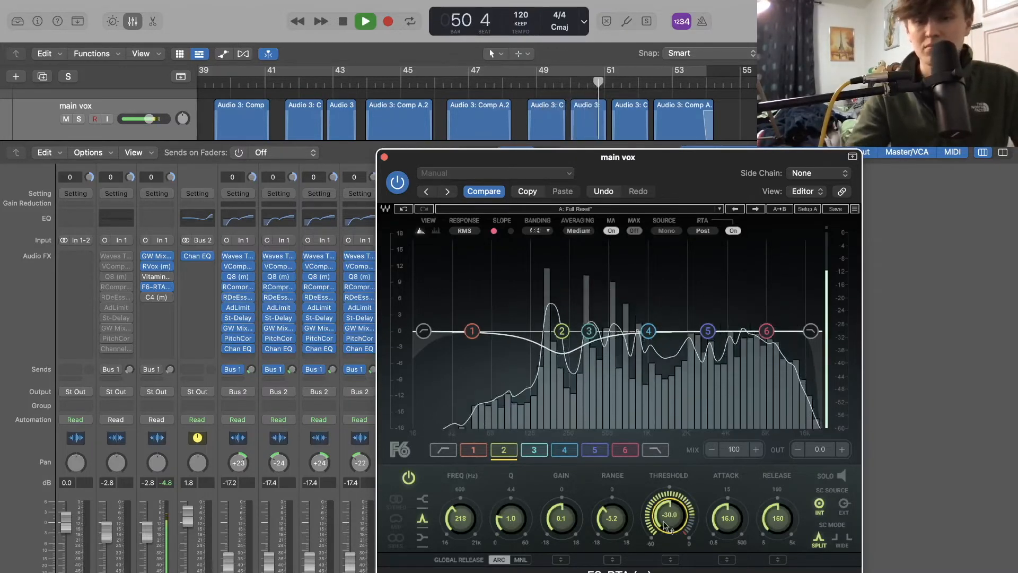
pyautogui.press('space')
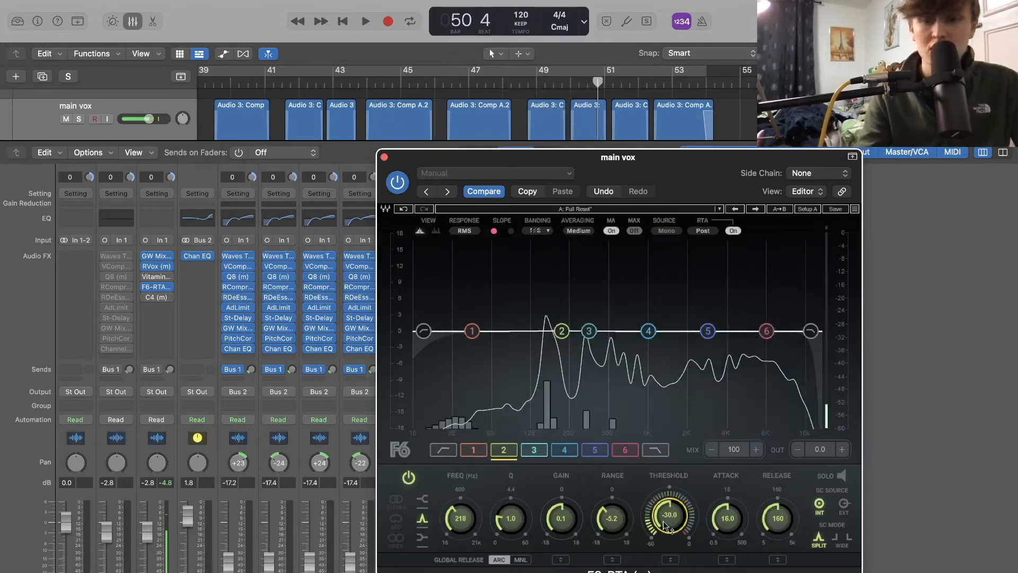
# Step: Set F6 band 6's range to 4.2 dB and shift the band to about 15 kHz with 1.3 dB gain during playback
pyautogui.click(768, 332)
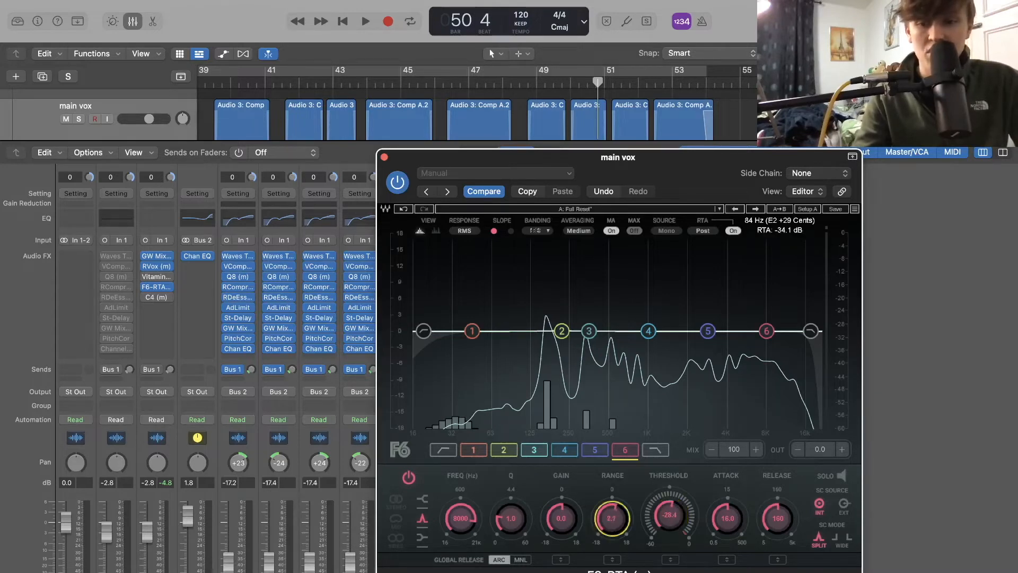
pyautogui.moveTo(612, 518); pyautogui.dragTo(607, 525)
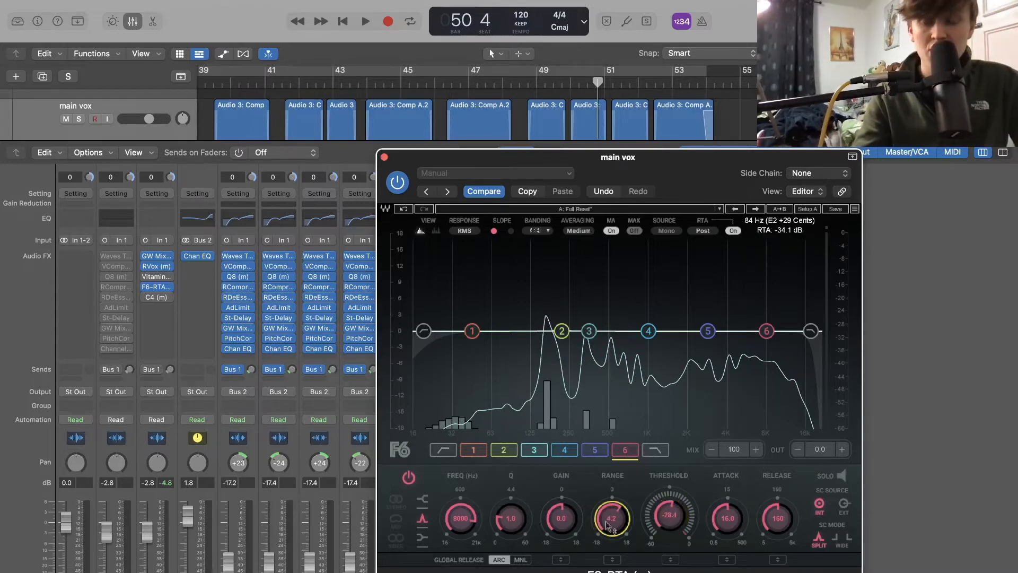
pyautogui.click(452, 83)
pyautogui.press('space')
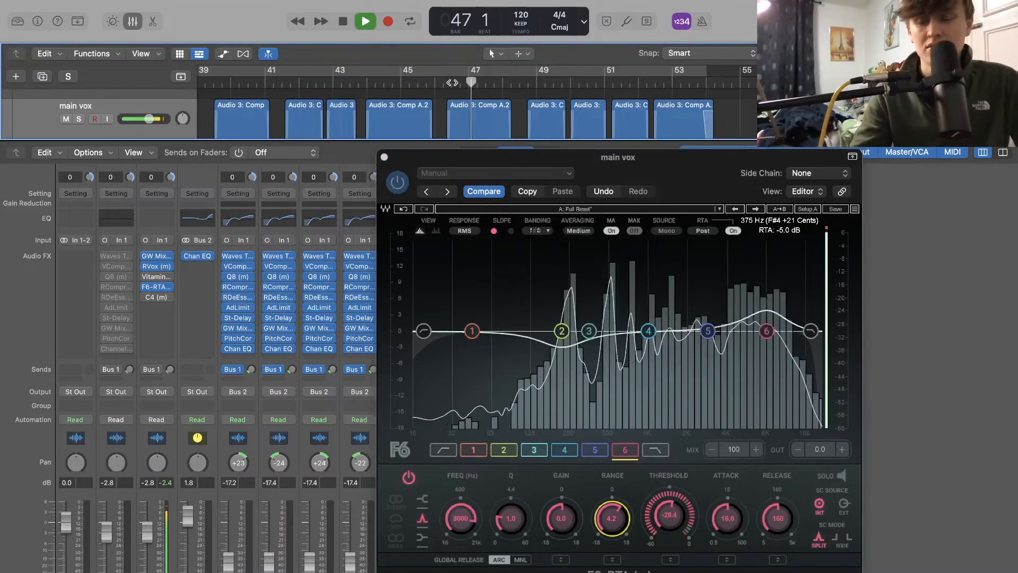
pyautogui.moveTo(767, 331); pyautogui.dragTo(805, 329)
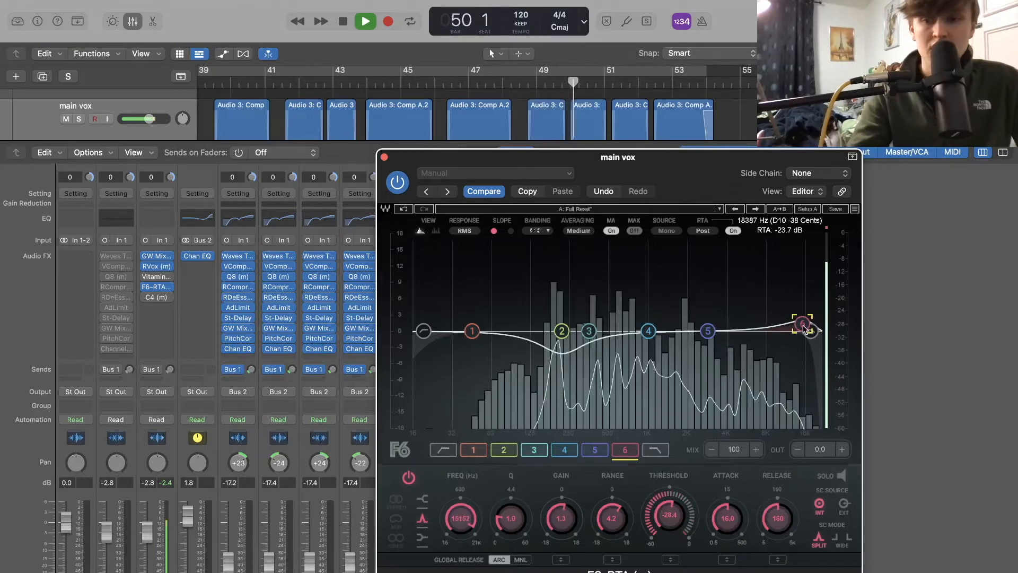
pyautogui.press('space')
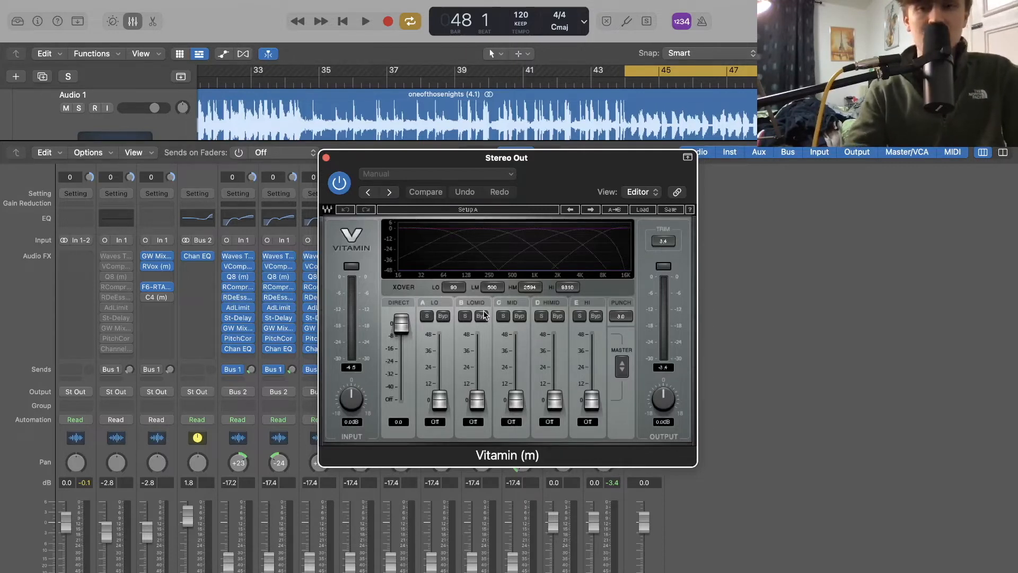
# Step: While playing the mix, raise the Vitamin bands on Stereo Out to about LO 23.2, LOMID 25.7, MID 28.5, HIMID 28.4 and HI 28.9
pyautogui.press('space')
pyautogui.moveTo(439, 400); pyautogui.dragTo(439, 367)
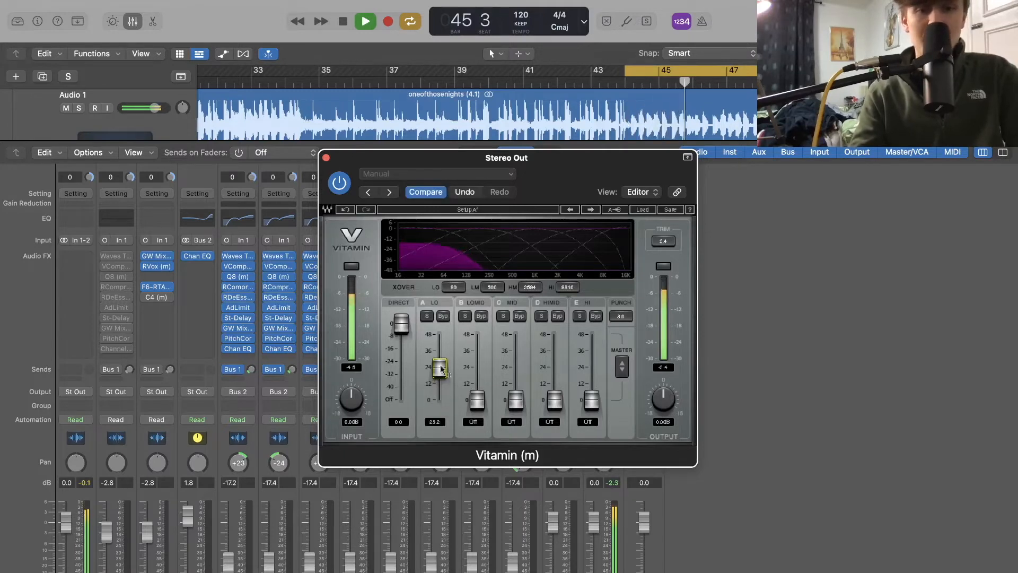
pyautogui.moveTo(477, 400); pyautogui.dragTo(477, 365)
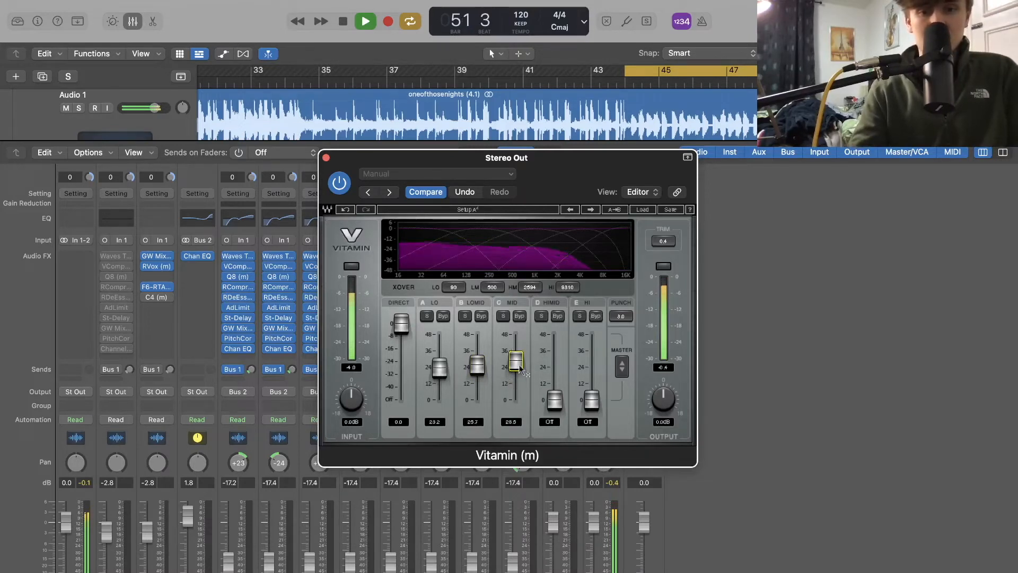
pyautogui.moveTo(559, 413); pyautogui.dragTo(560, 376)
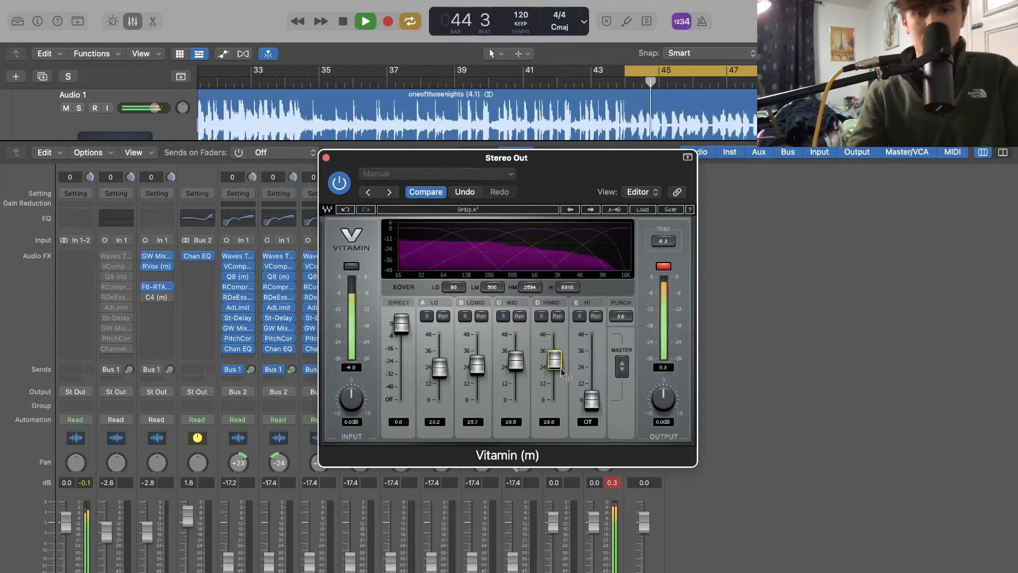
pyautogui.moveTo(592, 400); pyautogui.dragTo(554, 360)
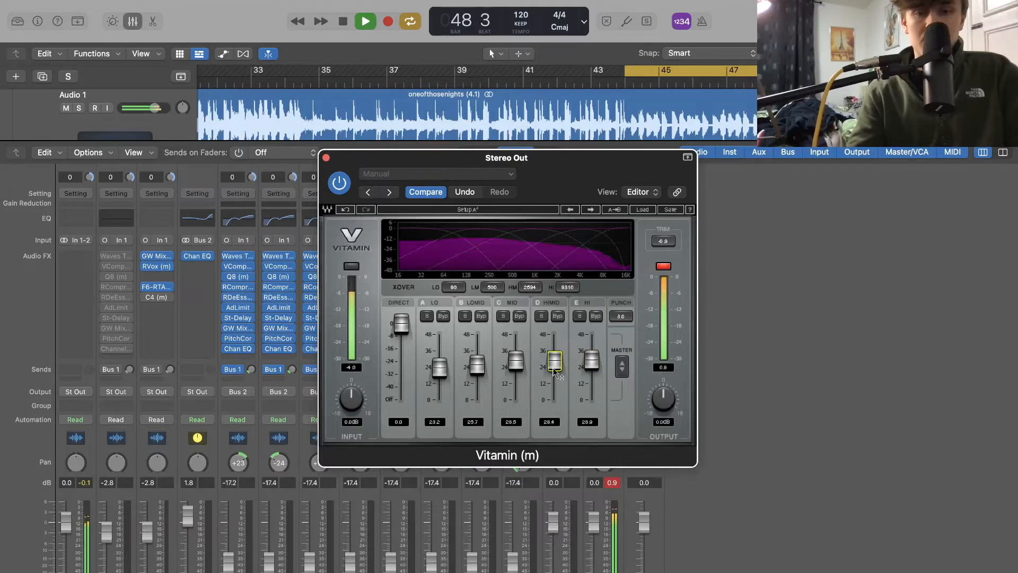
# Step: Compare the mix with Vitamin bypassed and enabled during playback, leaving it enabled
pyautogui.click(340, 188)
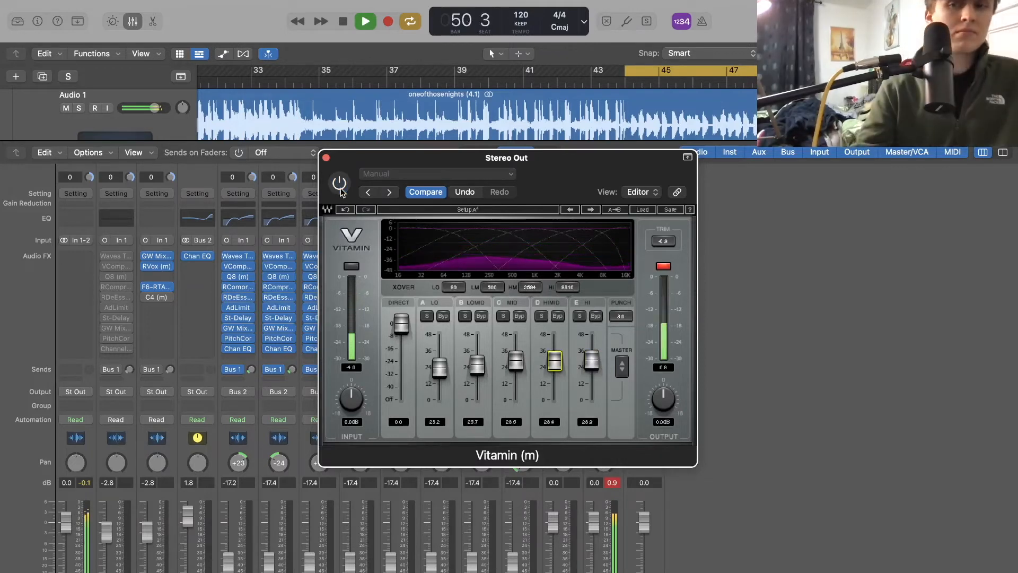
pyautogui.click(340, 188)
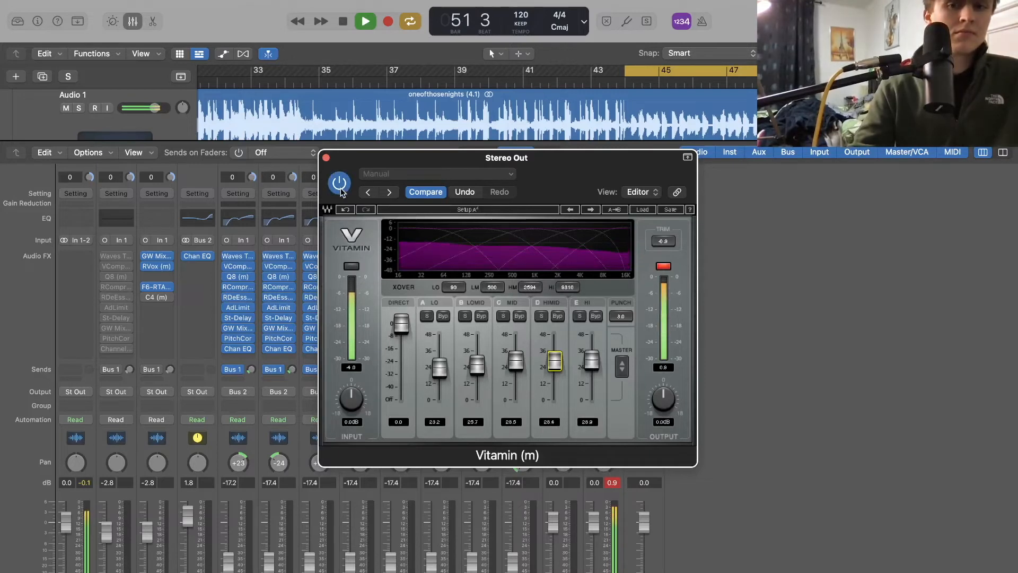
pyautogui.click(340, 188)
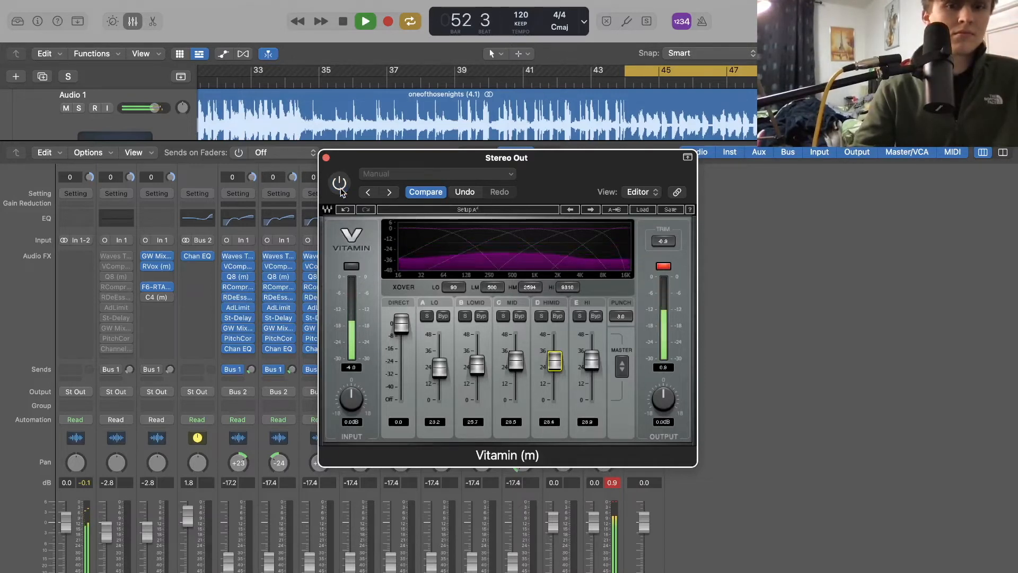
pyautogui.click(340, 188)
pyautogui.press('space')
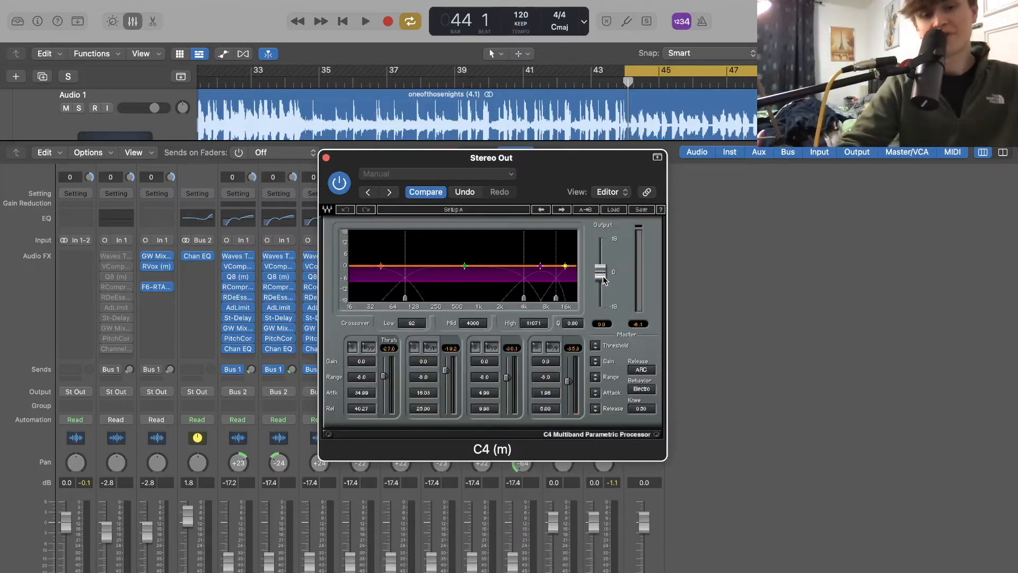
# Step: Audition the mix through C4 on Stereo Out and load its Multi Electro Mastering factory preset
pyautogui.press('space')
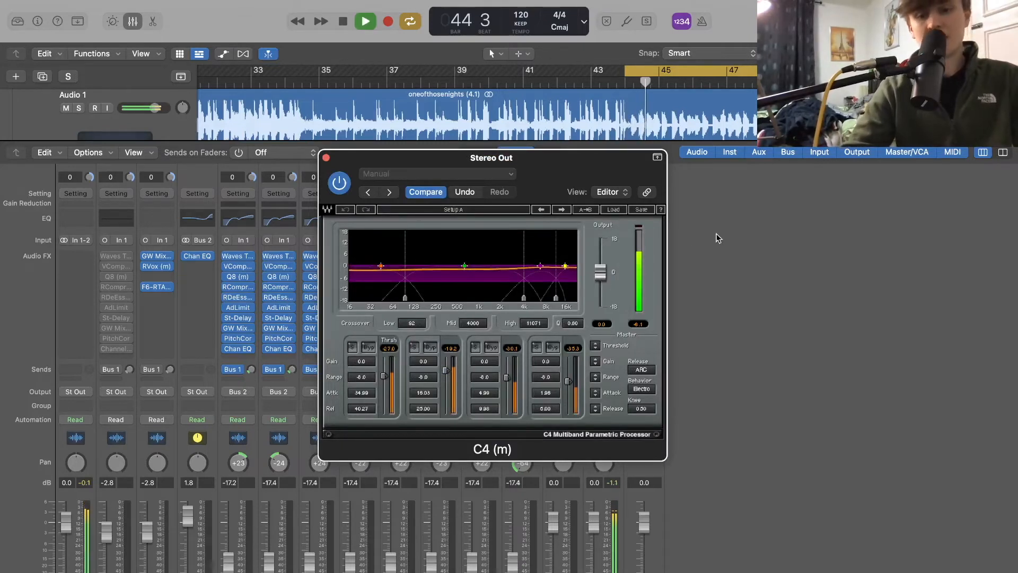
pyautogui.press('space')
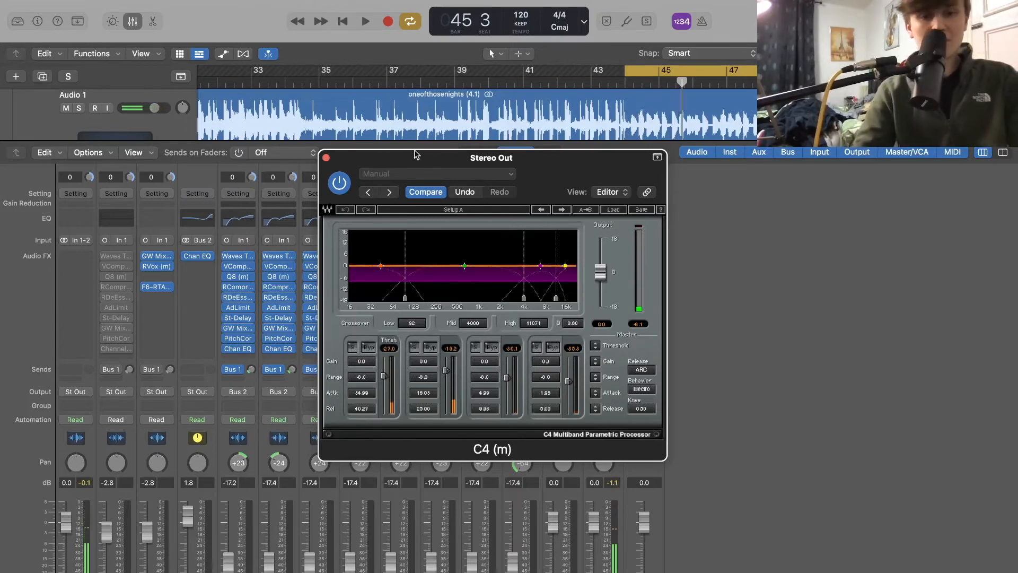
pyautogui.click(453, 174)
pyautogui.moveTo(473, 424)
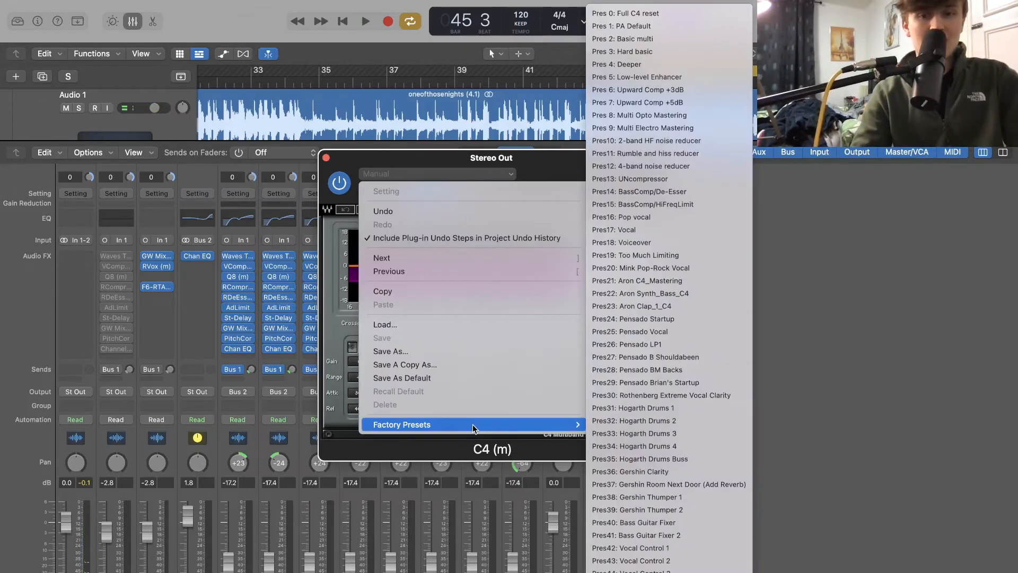
pyautogui.click(626, 128)
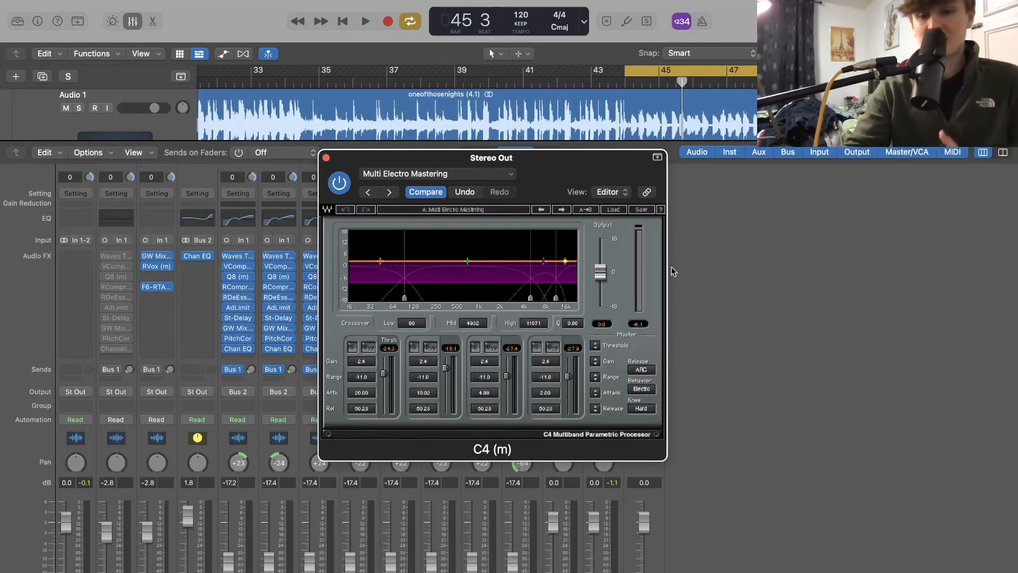
# Step: Review the Vitamin settings on Stereo Out, close Vitamin and audition the mix through the C4 preset
pyautogui.moveTo(547, 179); pyautogui.dragTo(923, 188)
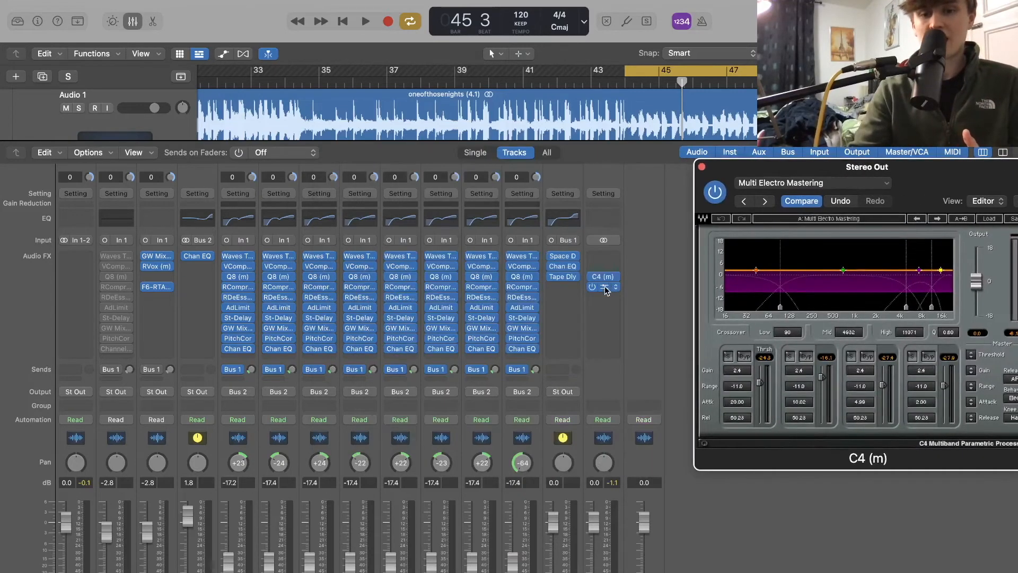
pyautogui.click(604, 287)
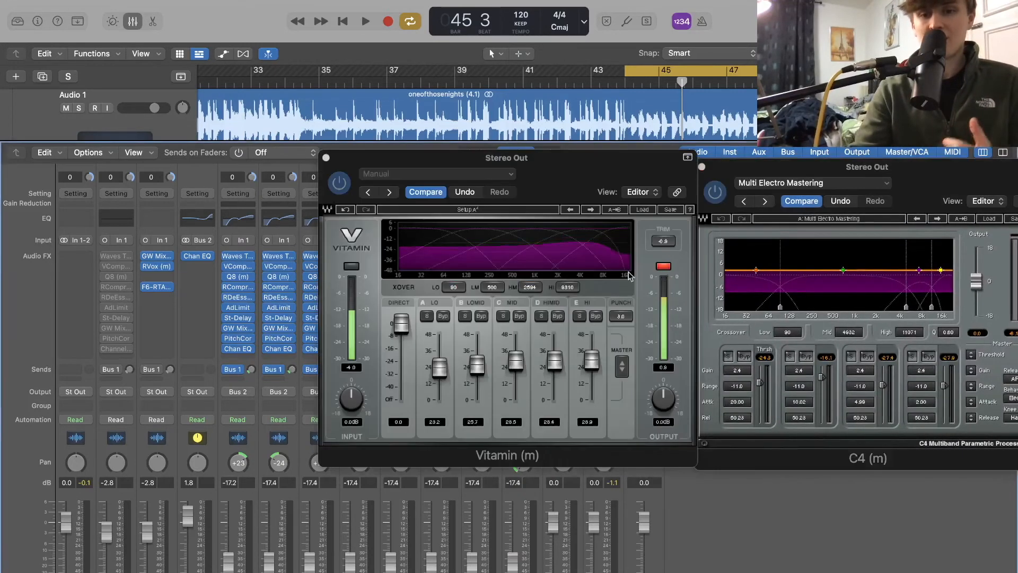
pyautogui.click(326, 158)
pyautogui.moveTo(910, 175); pyautogui.dragTo(519, 191)
pyautogui.press('space')
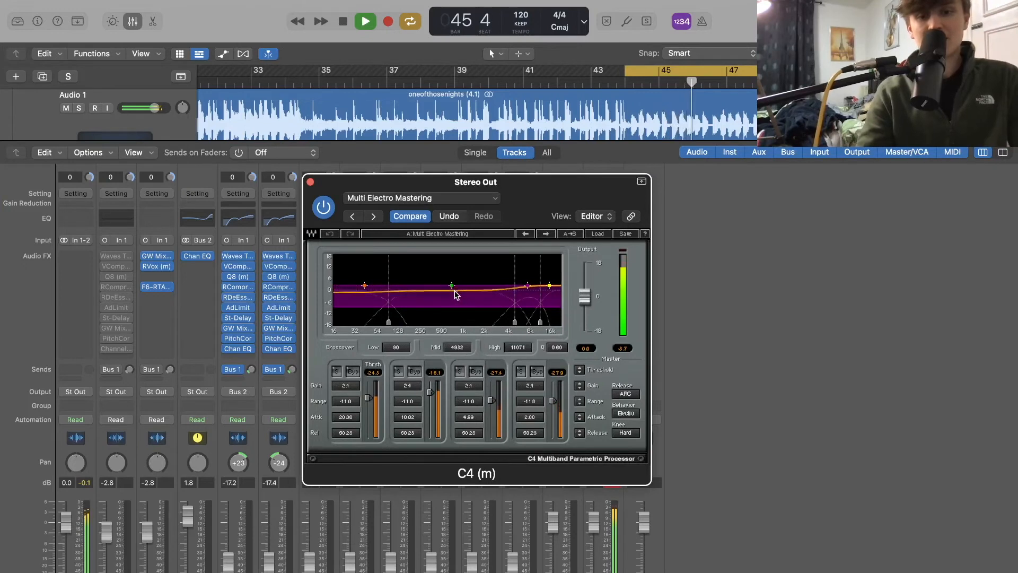
pyautogui.press('space')
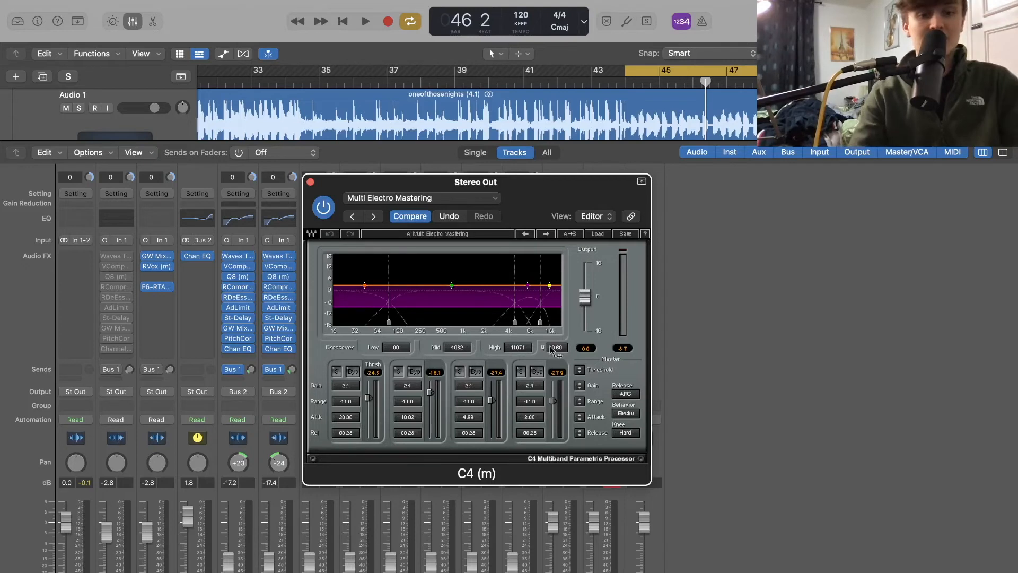
# Step: Solo C4's low band and lower its threshold to about -47 dB during playback
pyautogui.click(336, 372)
pyautogui.press('space')
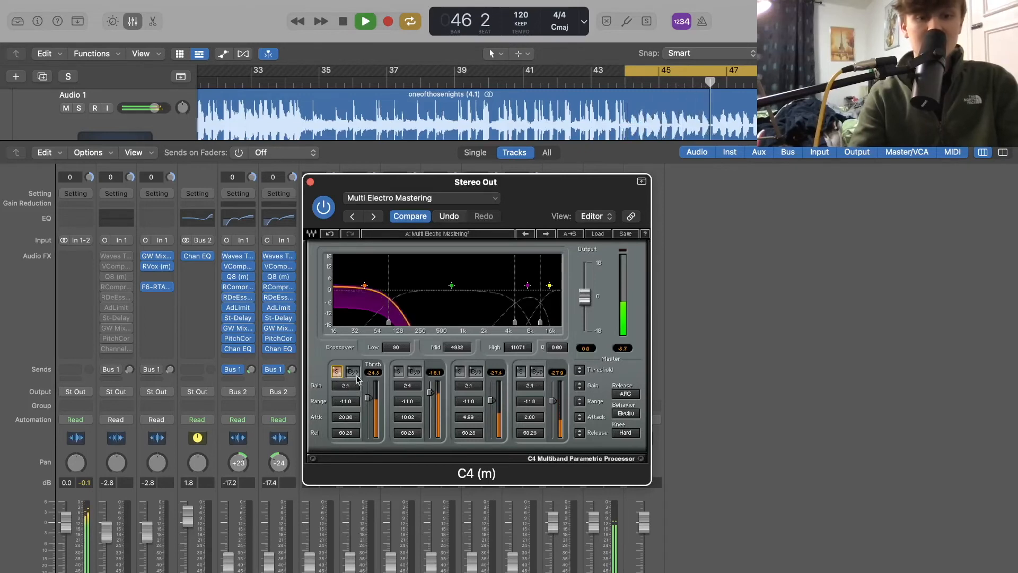
pyautogui.moveTo(369, 398); pyautogui.dragTo(369, 409)
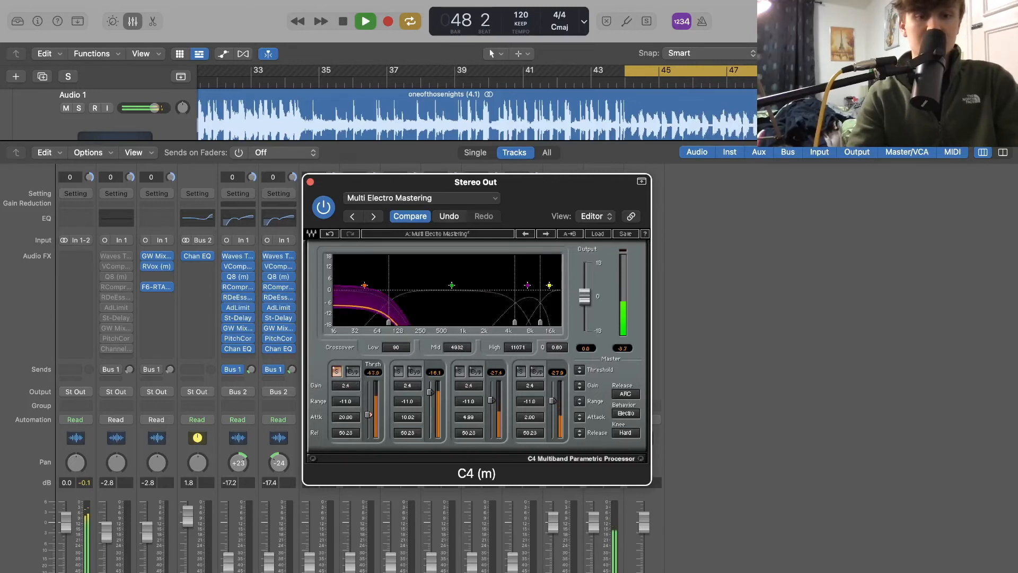